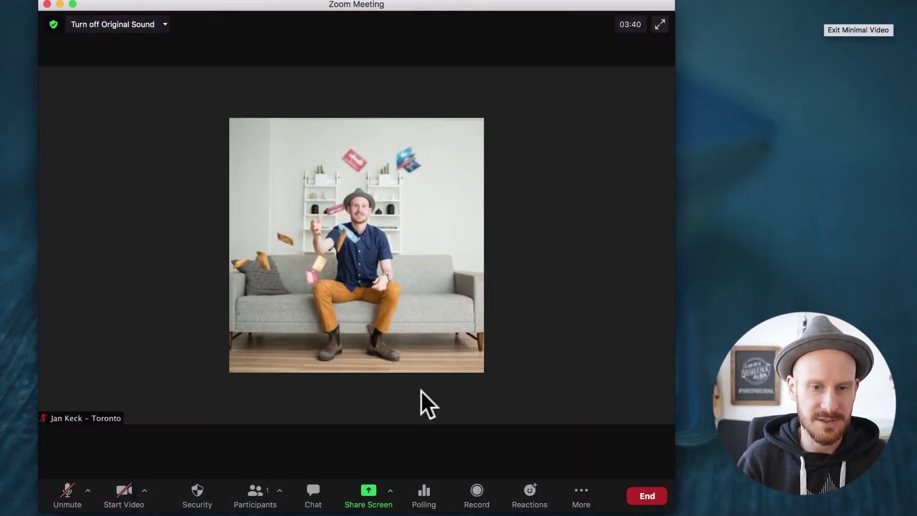
Compare the share picker's Advanced choices, including Music or Computer Sound Only, then return to Basic
left_click(368, 491)
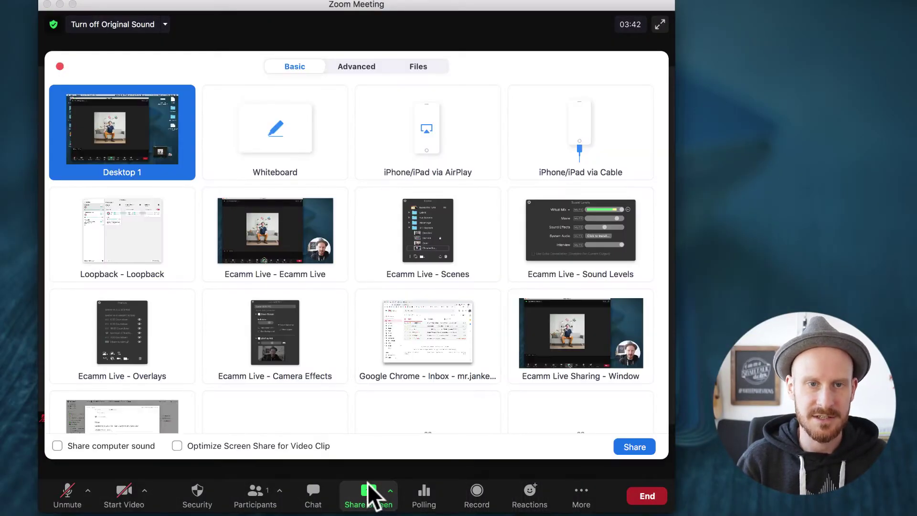
left_click(351, 67)
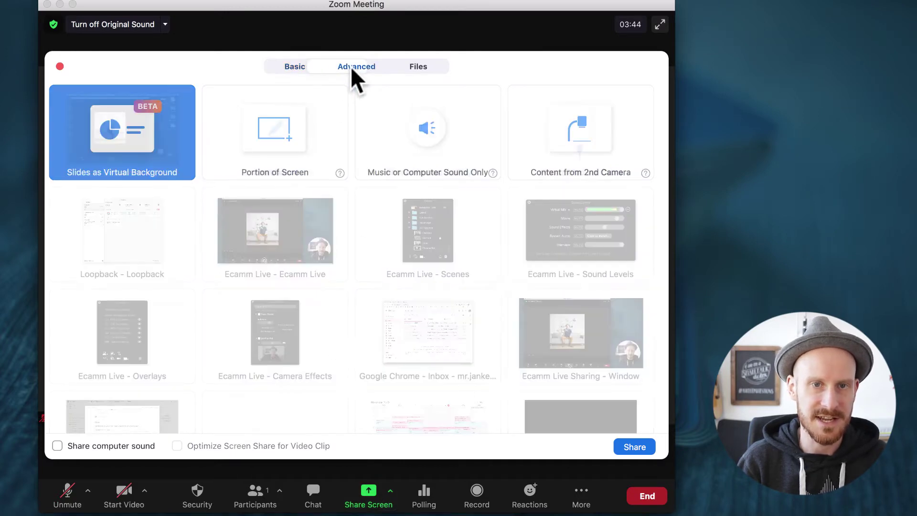
left_click(439, 136)
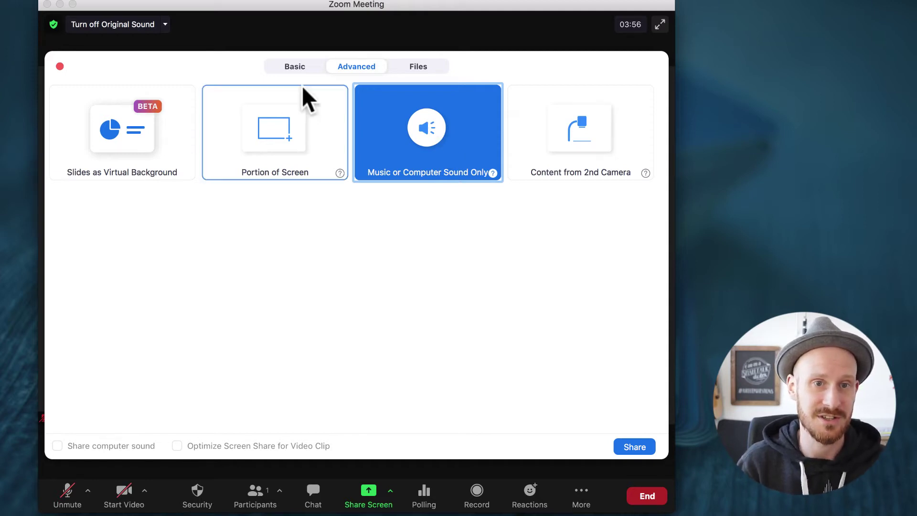
left_click(300, 67)
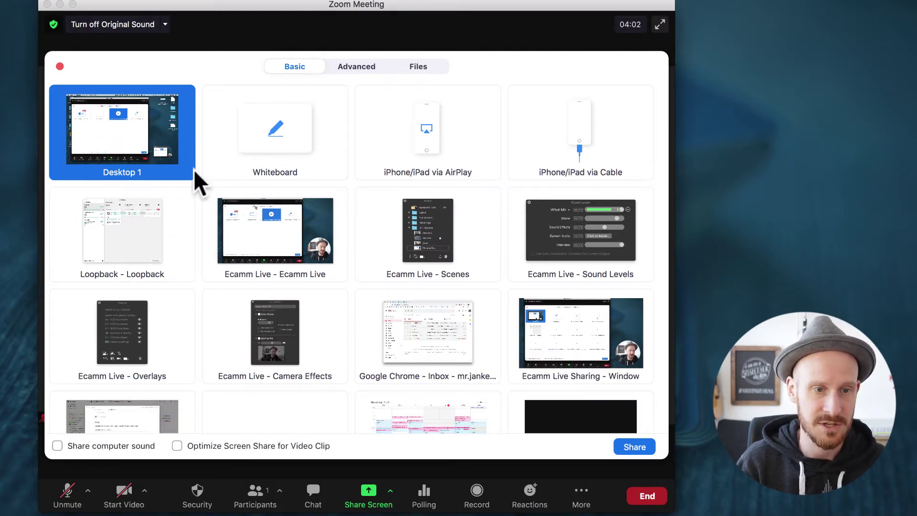
Enable Share computer sound, then dismiss the share picker without sharing
left_click(57, 445)
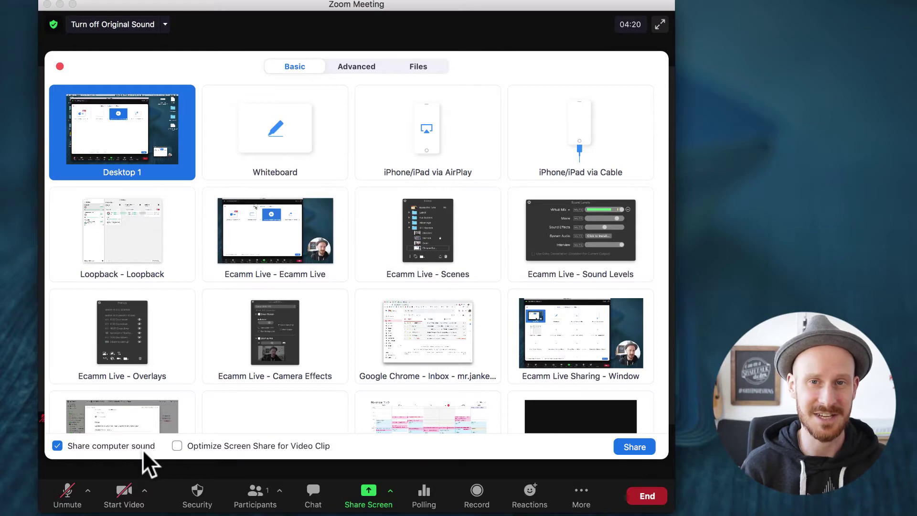
left_click(61, 66)
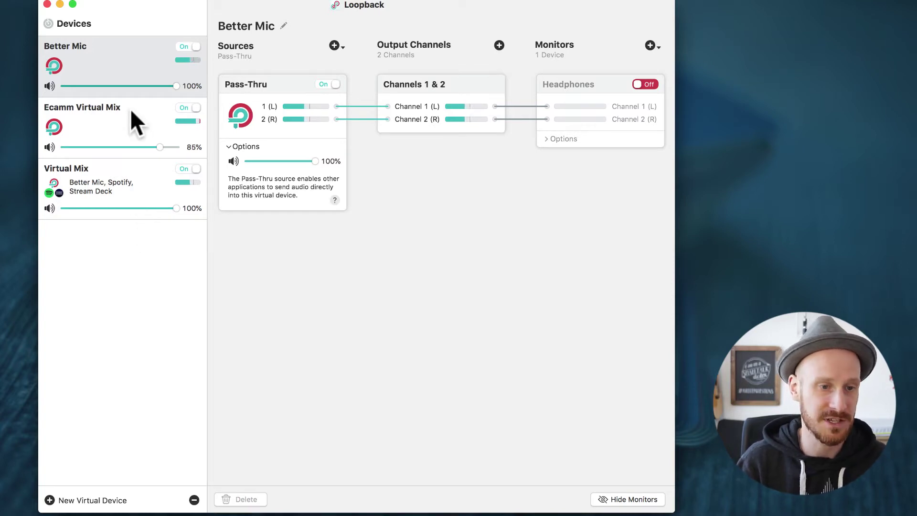
Create a new Loopback virtual device and name it 'Virtual Microphone + Spotify'
left_click(50, 500)
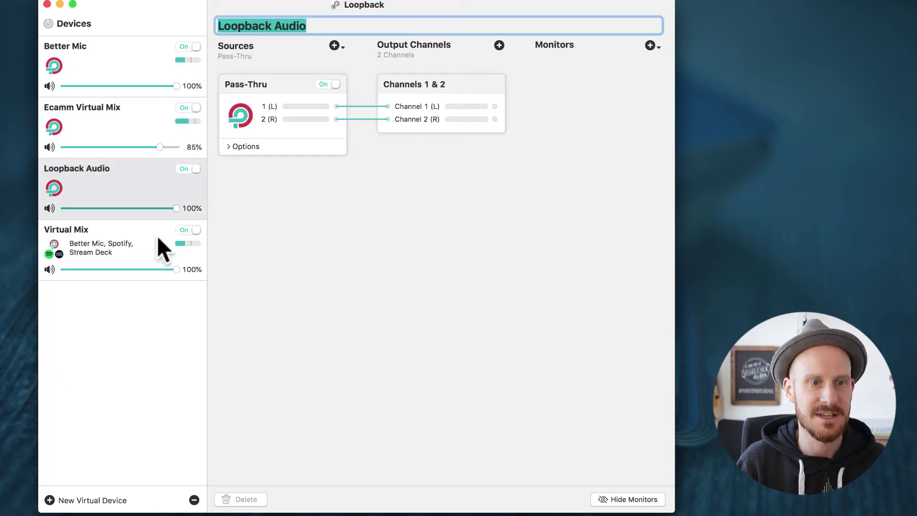
left_click_drag(308, 25, 216, 21)
type("Virt")
key("BackSpace")
key("BackSpace")
key("BackSpace")
type("irtual M")
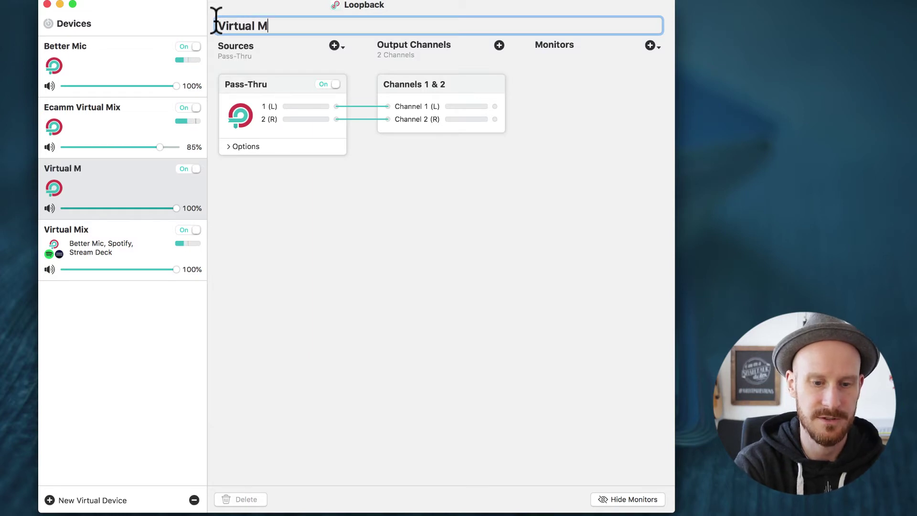
type("icrophone + M")
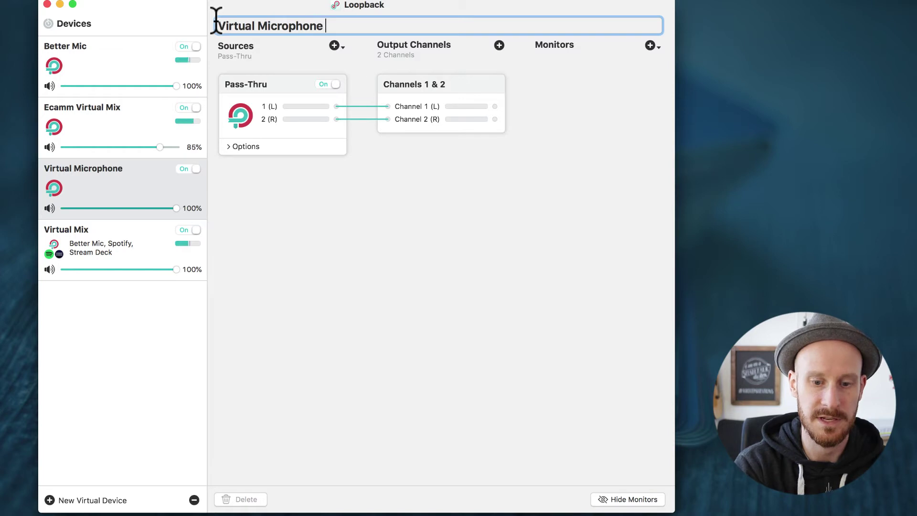
key("BackSpace")
type("Spotify")
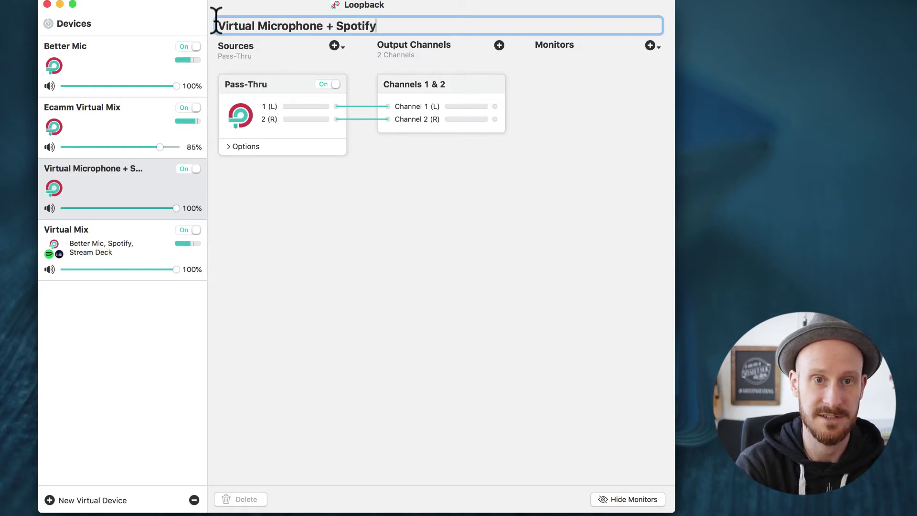
key("Return")
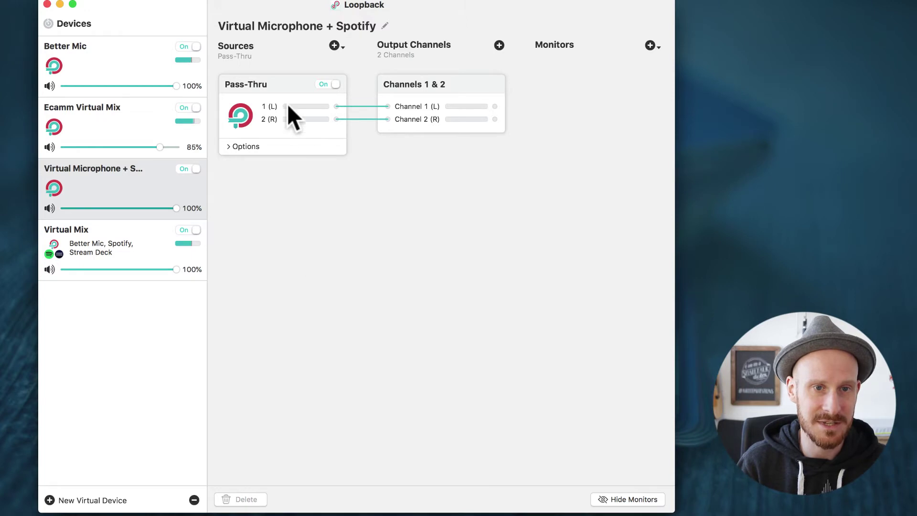
Expand the Pass-Thru source's options and bring up the Sources add menu
left_click(267, 95)
left_click(247, 147)
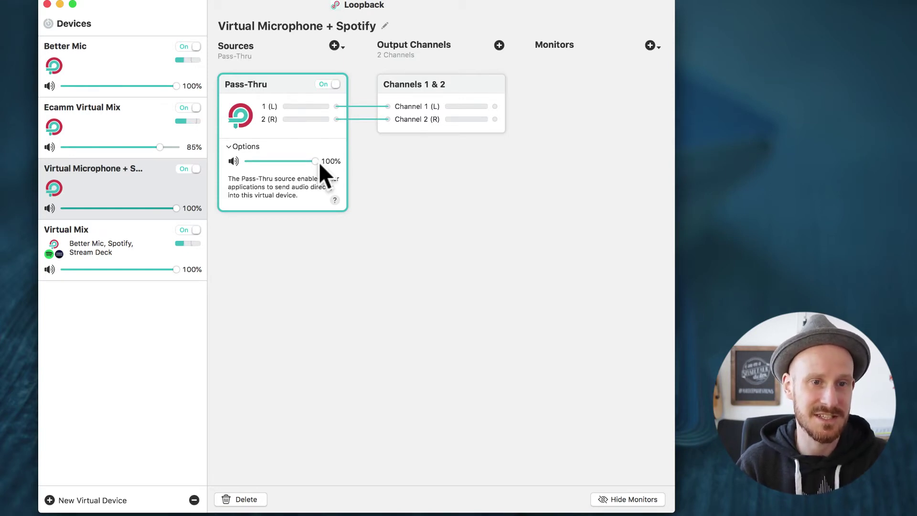
left_click(335, 45)
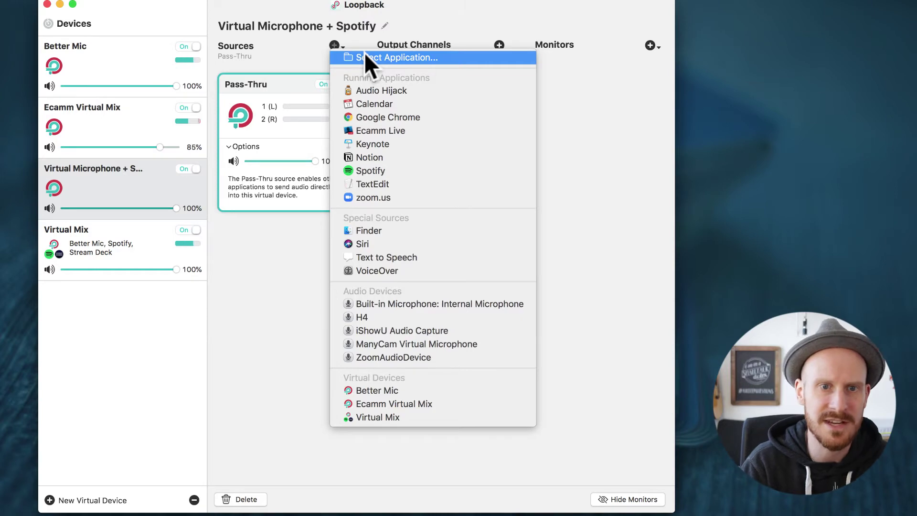
Add Spotify as a source and route it with Pass-Thru to Channels 1 & 2
left_click(381, 168)
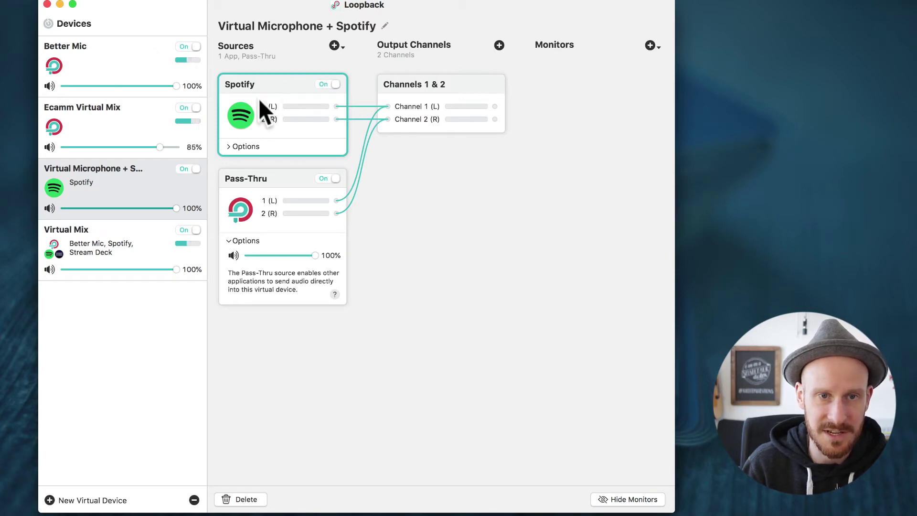
left_click(233, 146)
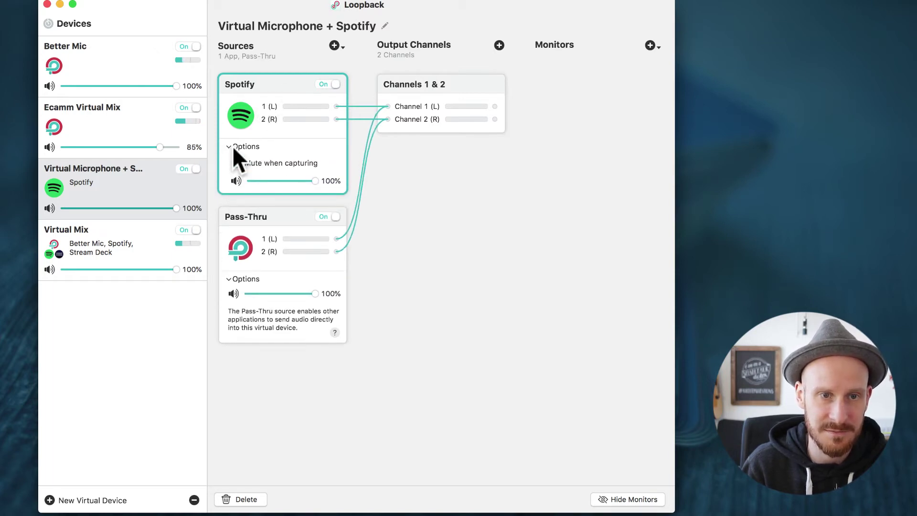
left_click(232, 146)
left_click(260, 182)
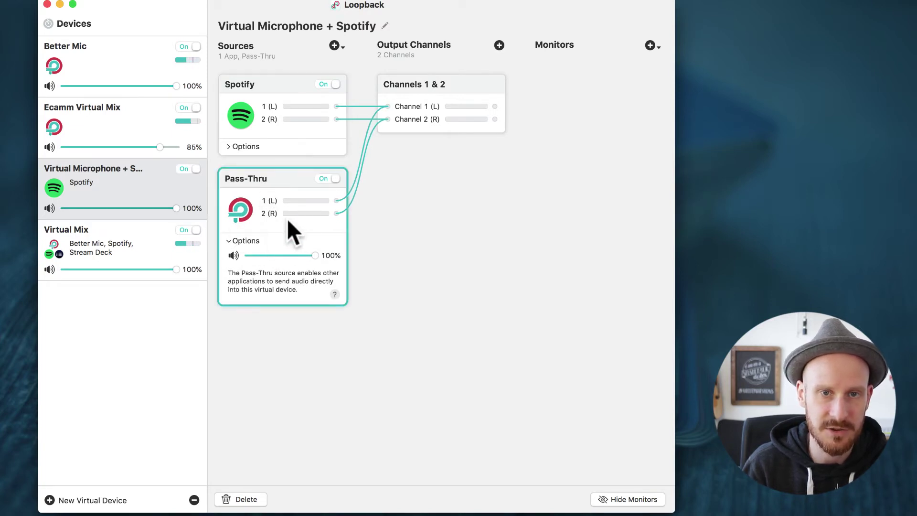
left_click(434, 87)
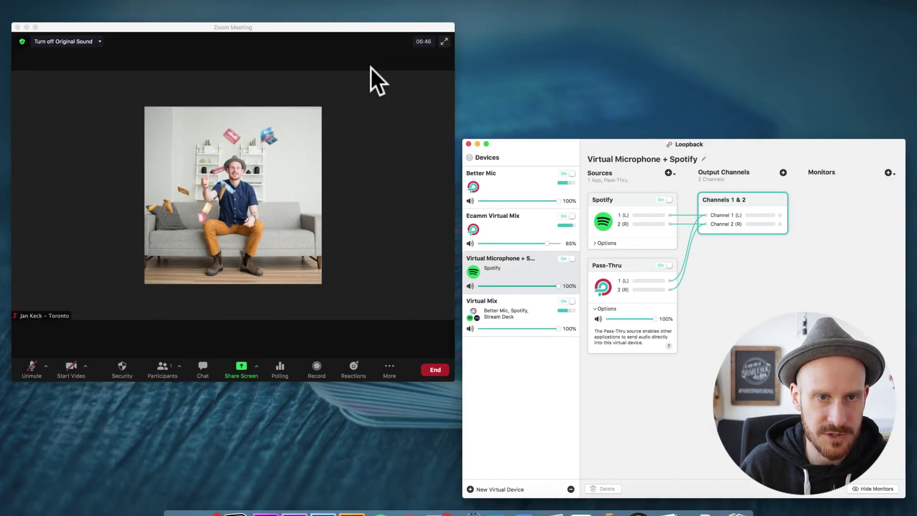
In the Zoom meeting, select 'Virtual Microphone + Spotify' as the microphone
key("super+h")
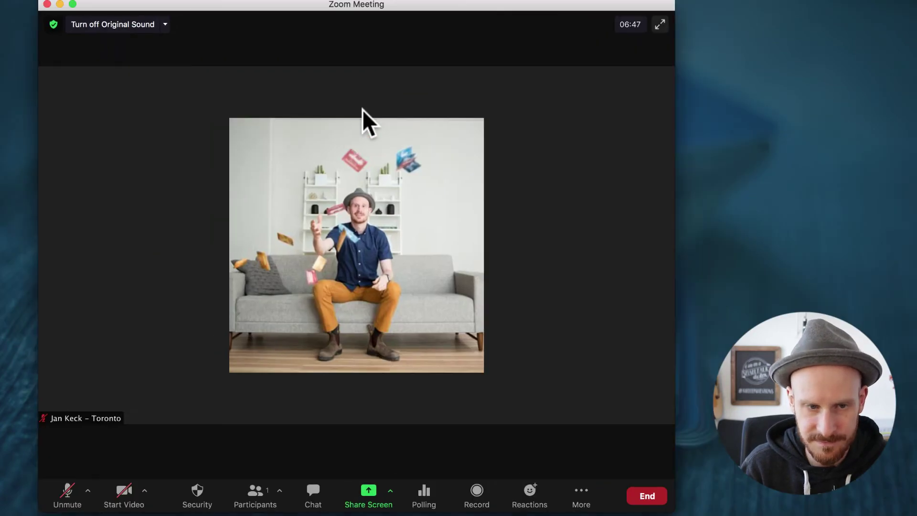
left_click(88, 491)
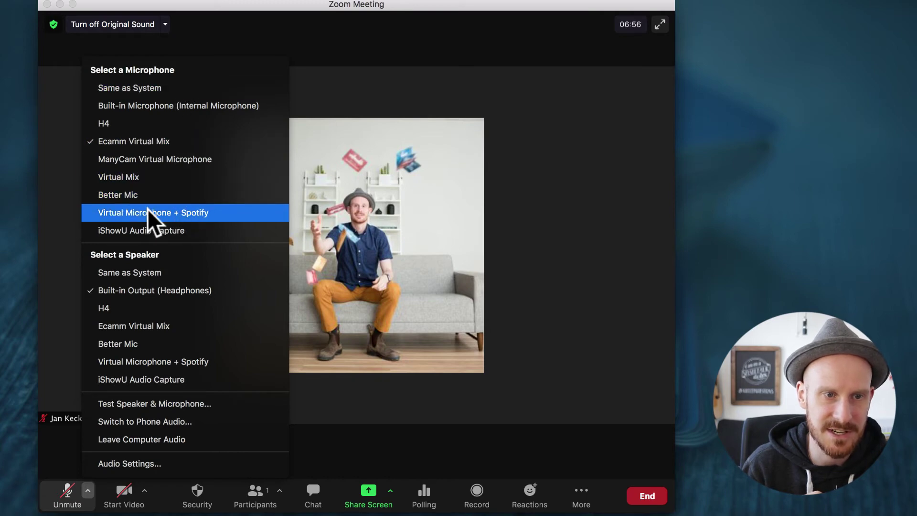
left_click(185, 216)
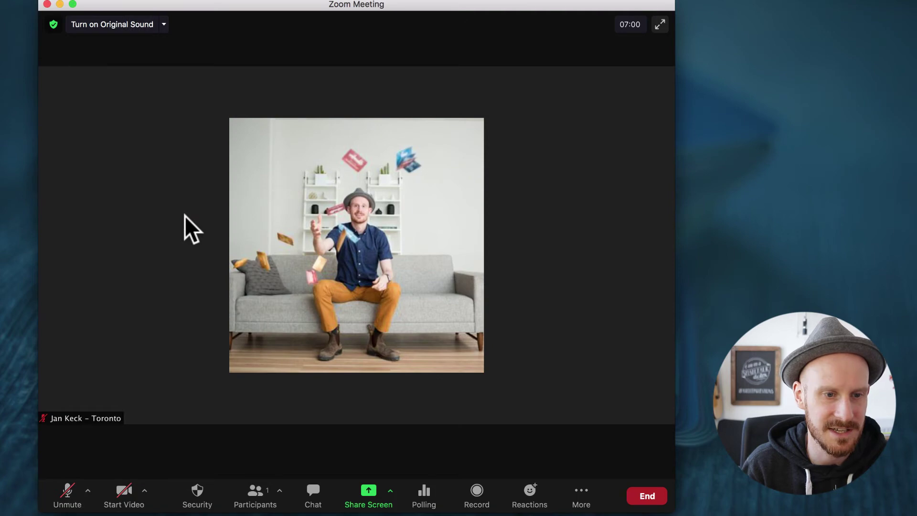
Unmute the Zoom microphone so the virtual device's audio goes live
left_click(69, 496)
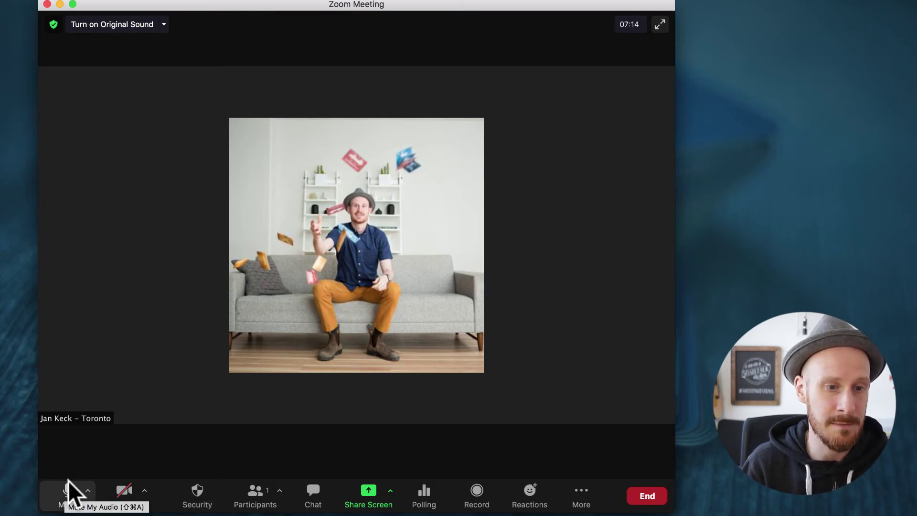